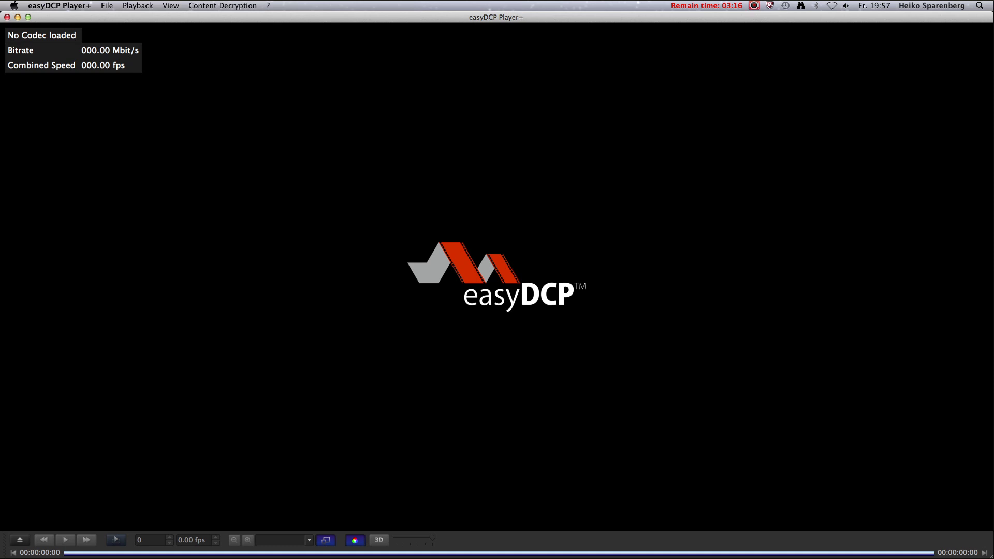
# Step: Load the BBB_Subtitles_VF package and widen the Title column to show the full CPL name
pyautogui.moveTo(918, 267); pyautogui.dragTo(727, 246)
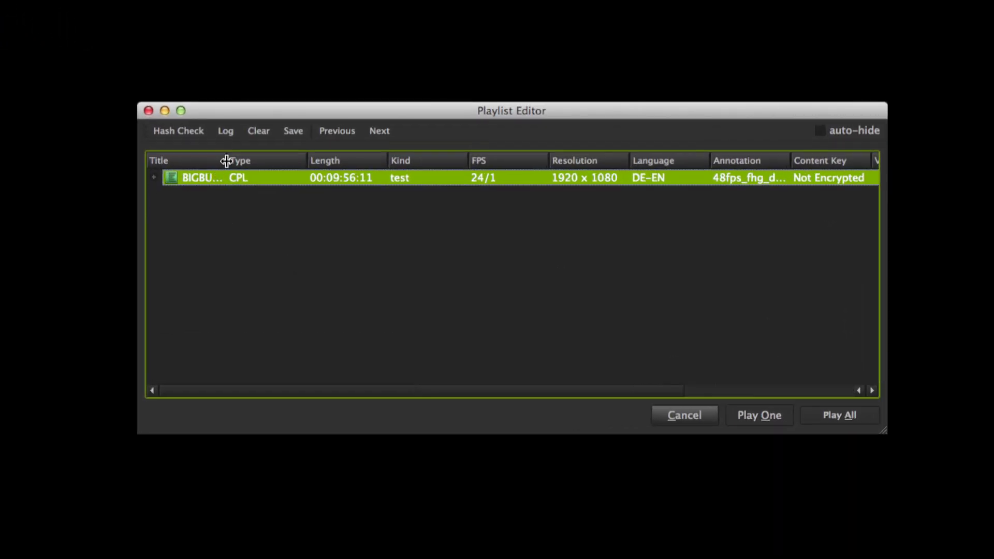
pyautogui.moveTo(225, 160); pyautogui.dragTo(586, 161)
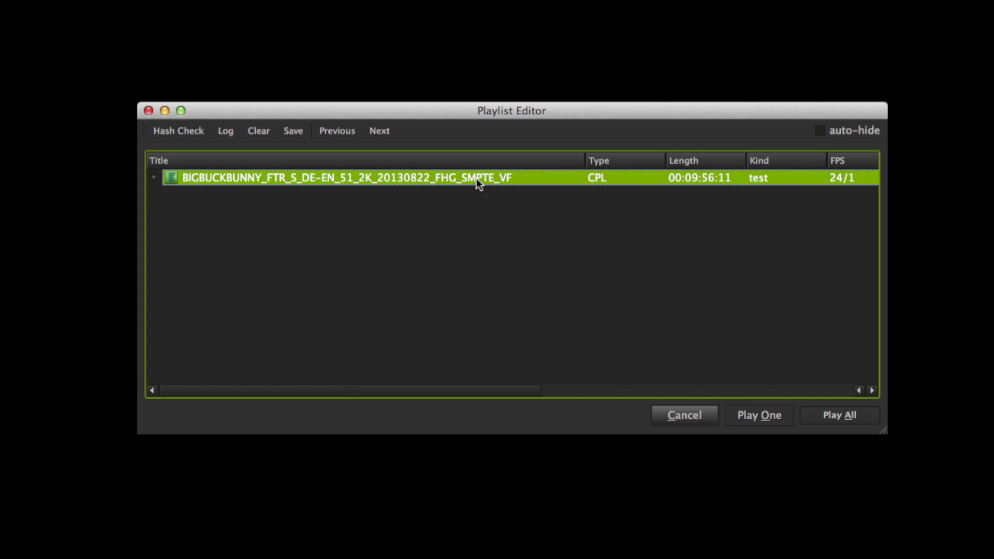
pyautogui.moveTo(156, 179)
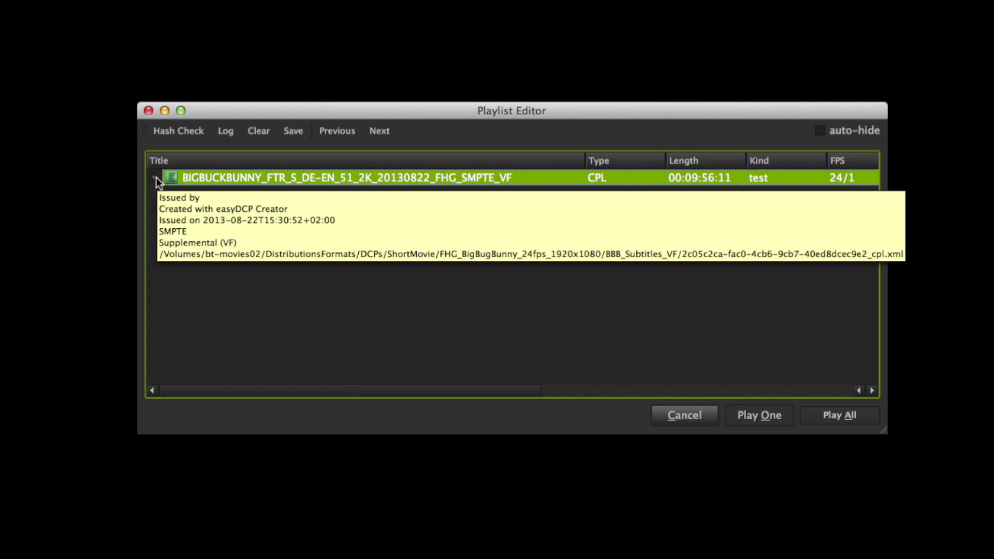
# Step: Expand the VF composition, Reel 1 and Reel 2 to list their assets
pyautogui.click(156, 182)
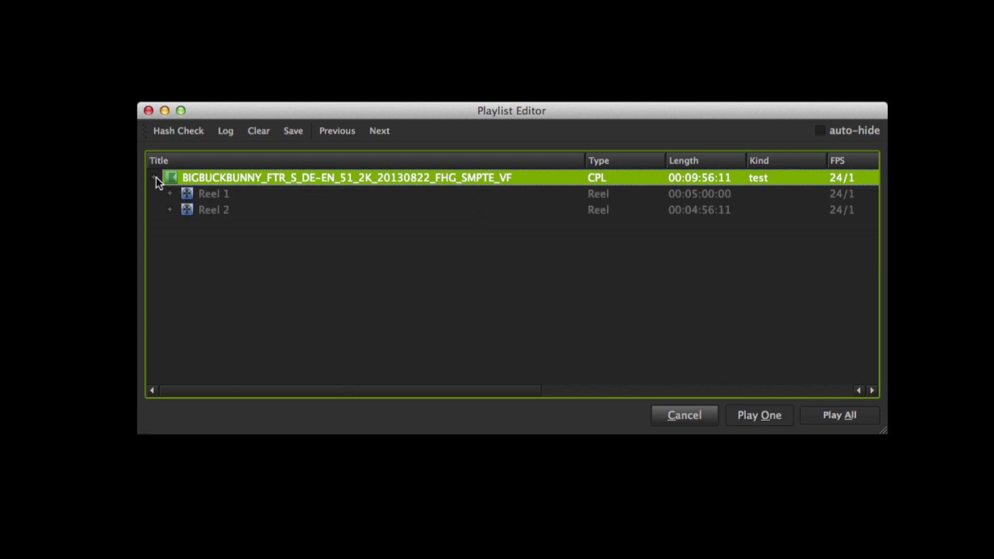
pyautogui.click(170, 194)
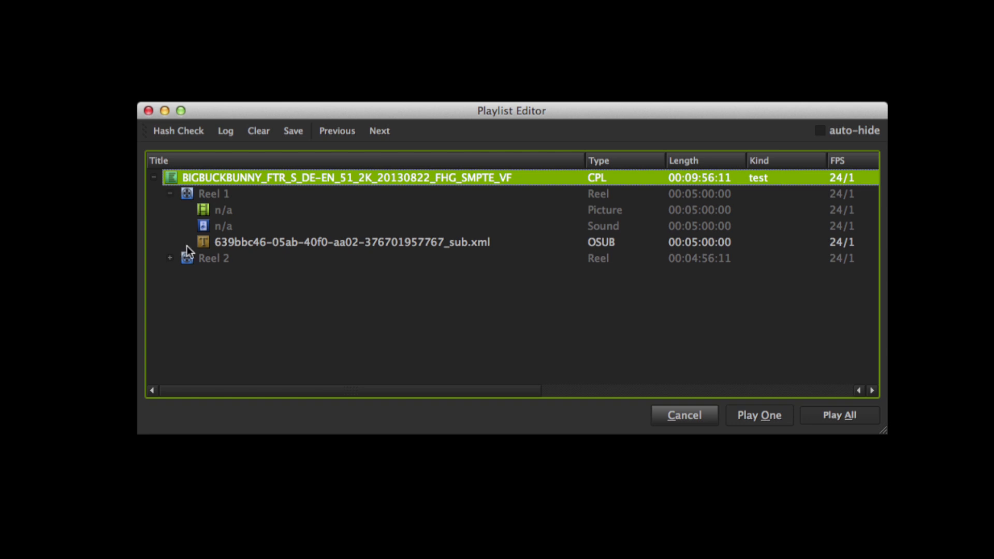
pyautogui.click(169, 258)
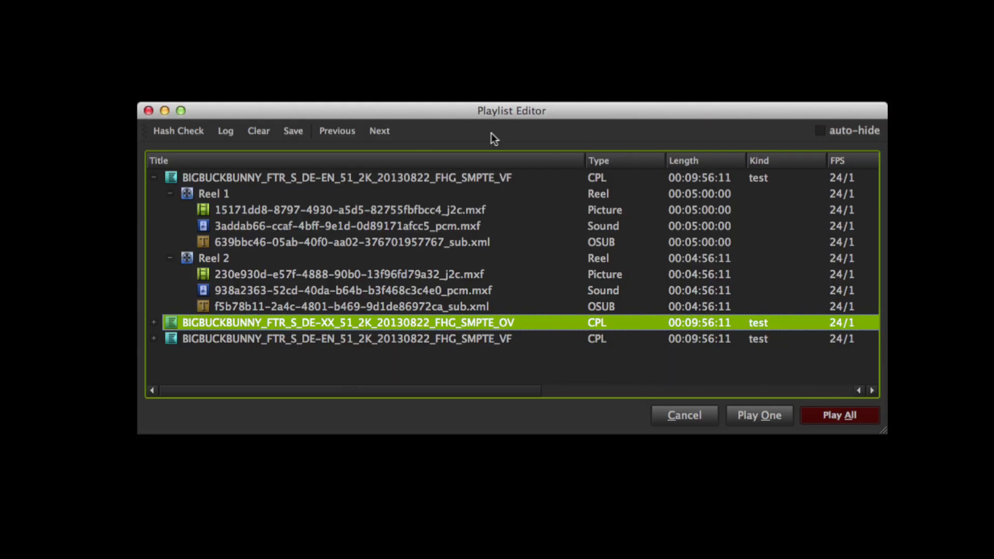
# Step: Play only the first VF composition, starting playback with Space
pyautogui.click(209, 178)
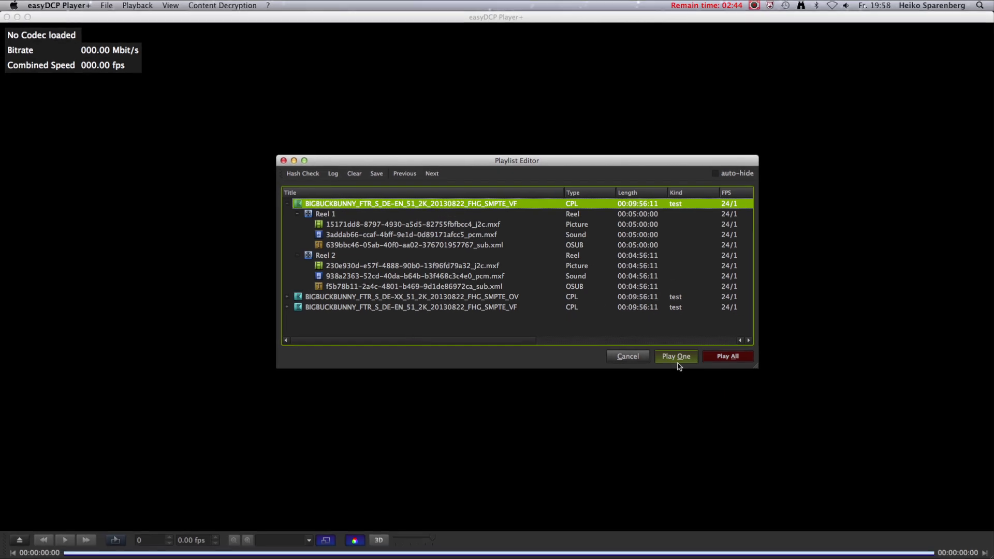
pyautogui.click(677, 360)
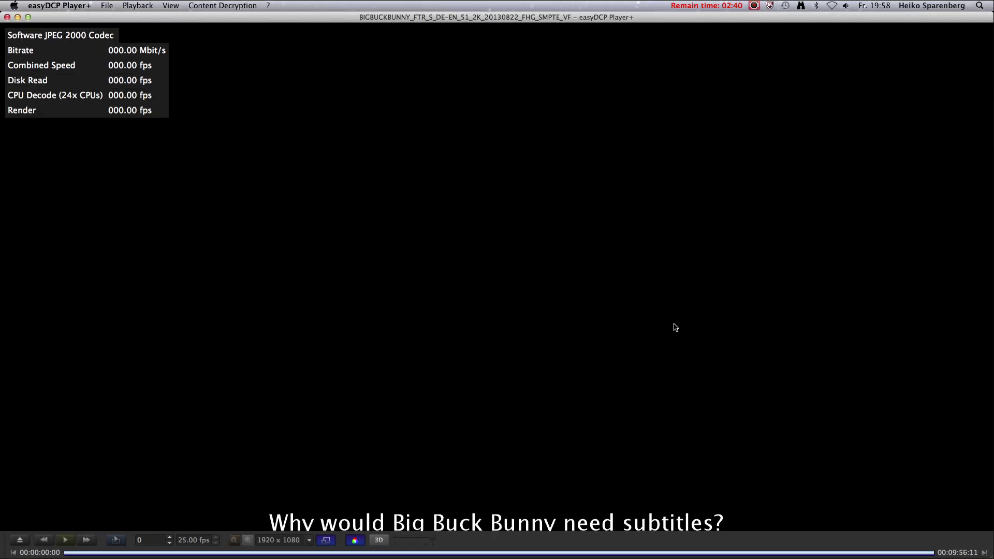
pyautogui.press('space')
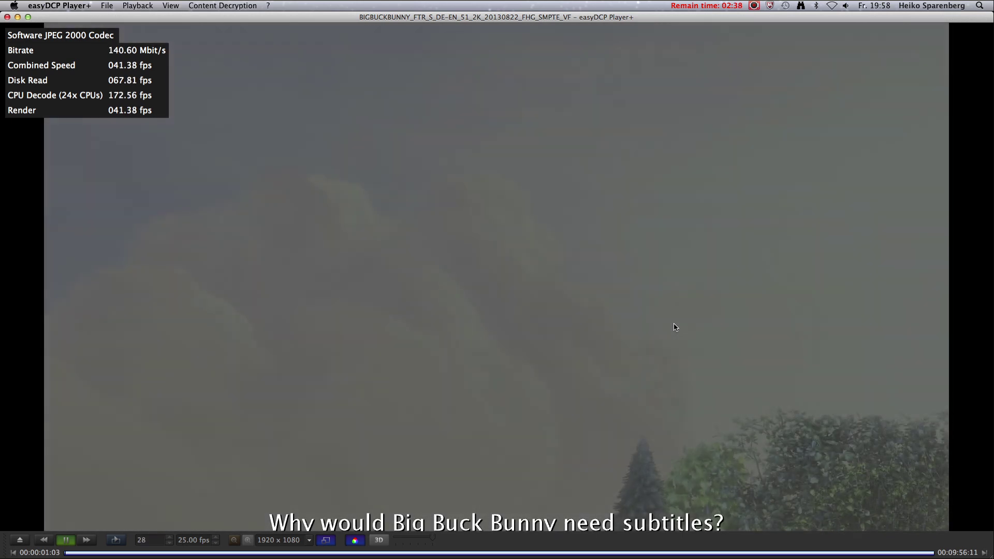